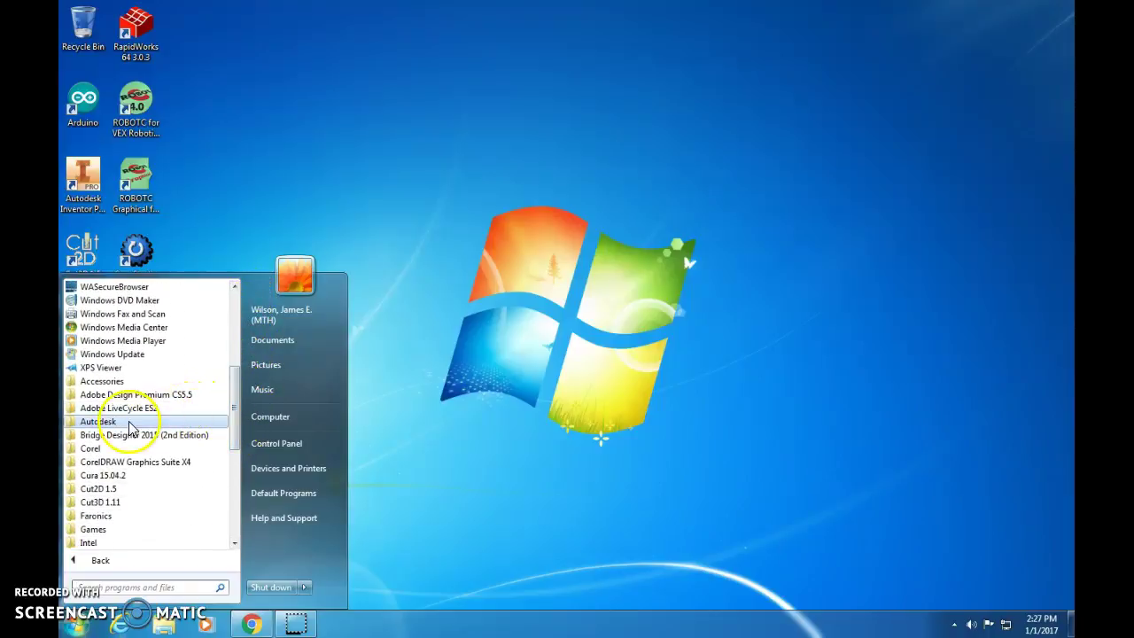
Launch Autodesk Inventor Professional 2016 and close the Learning Autodesk Inventor page reached from its welcome screen
left_click(108, 428)
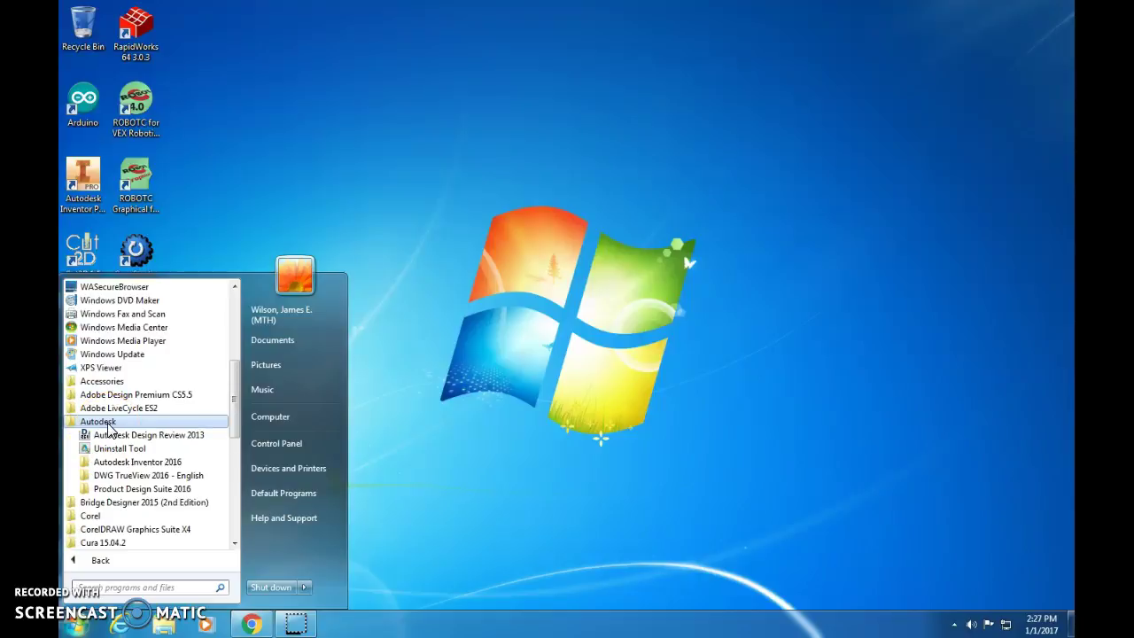
left_click(130, 464)
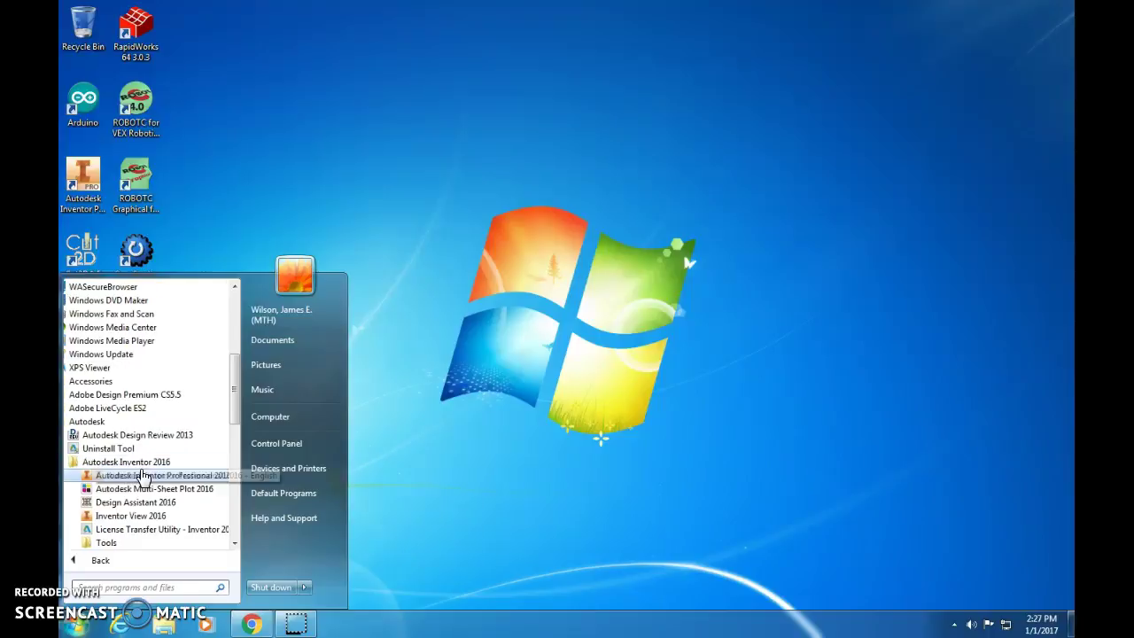
left_click(143, 476)
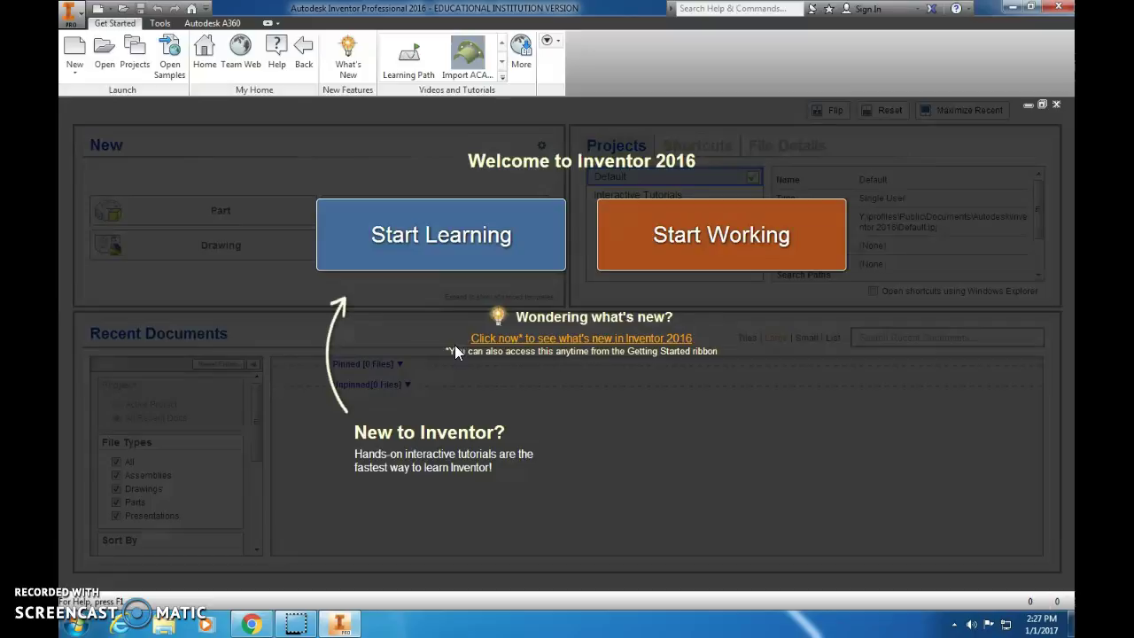
left_click(441, 236)
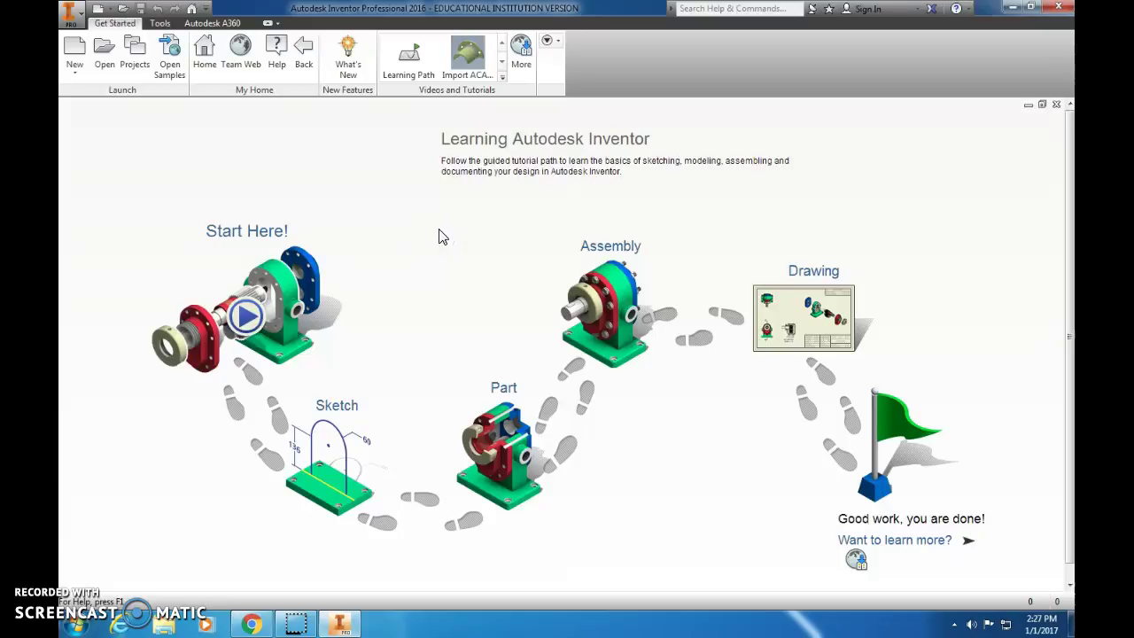
left_click(1057, 106)
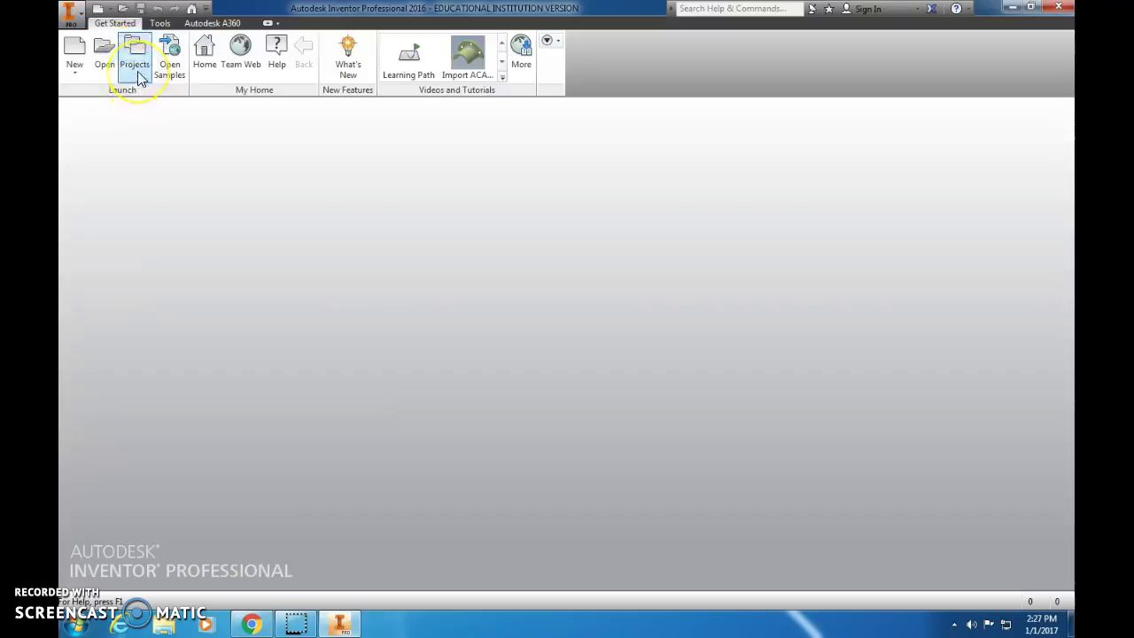
Begin creating a new single-user project in the Inventor project wizard
left_click(138, 74)
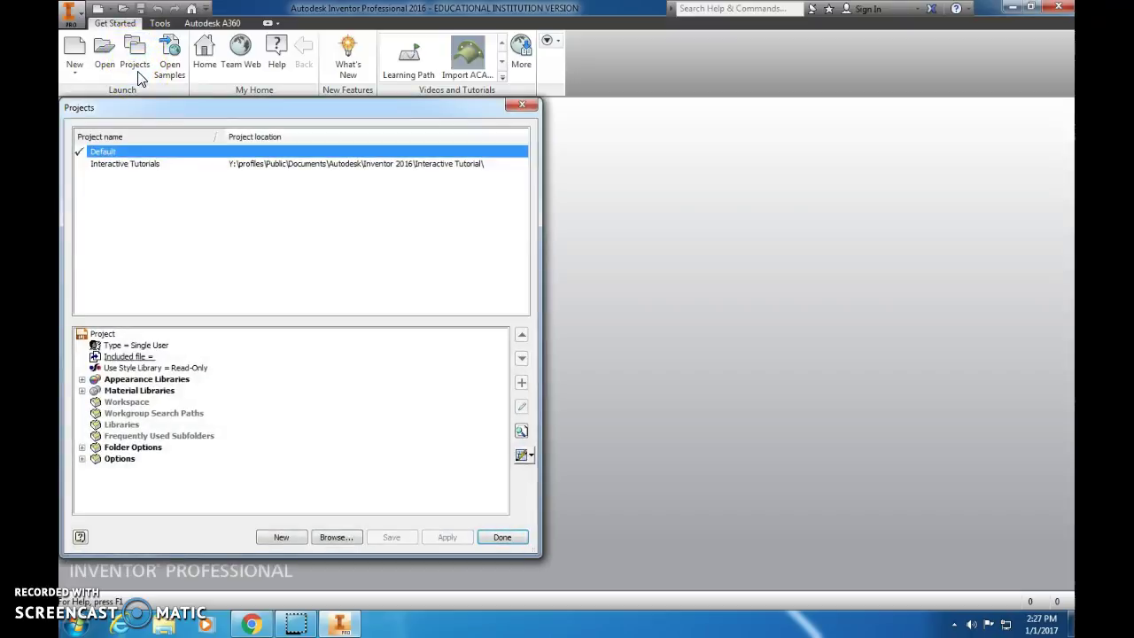
left_click(284, 540)
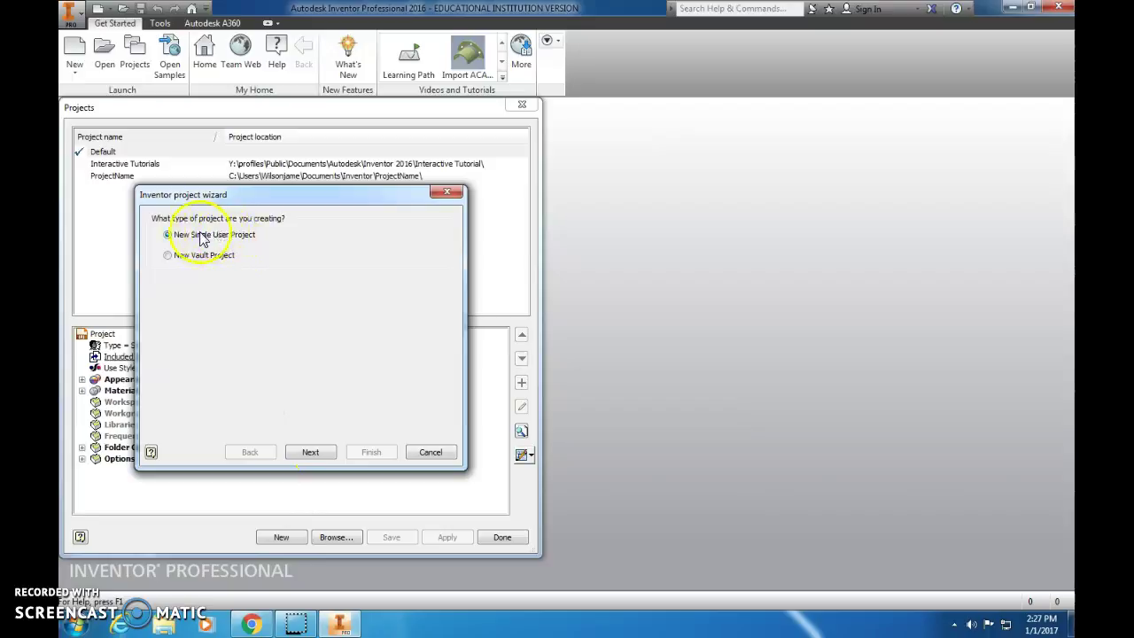
left_click(311, 453)
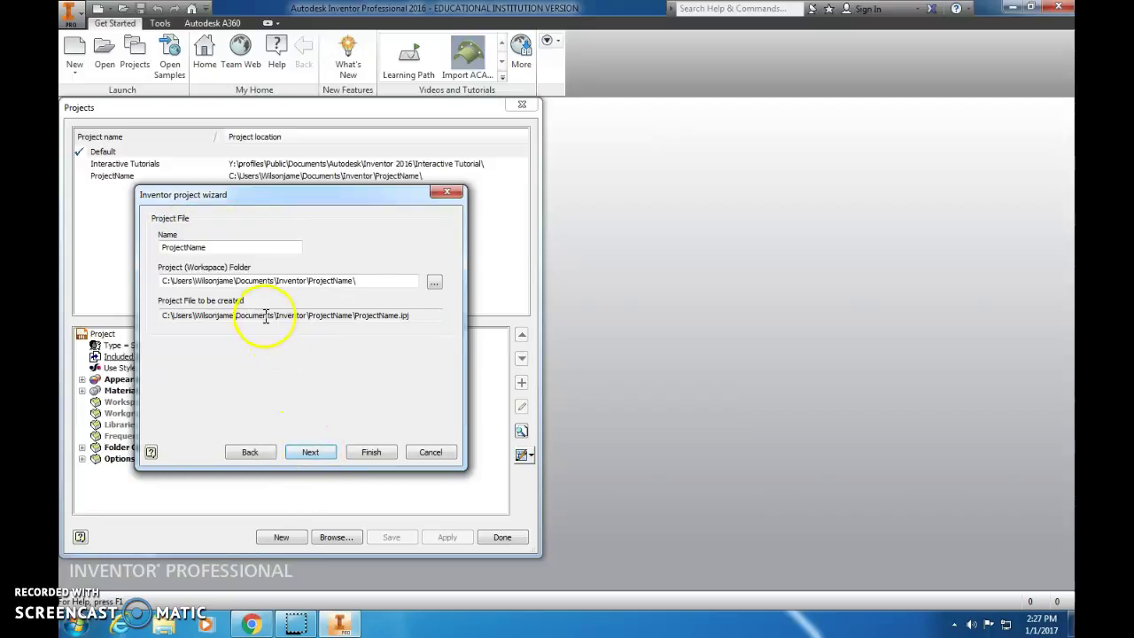
Name the new project LastnameFirstname6
left_click_drag(236, 245, 160, 246)
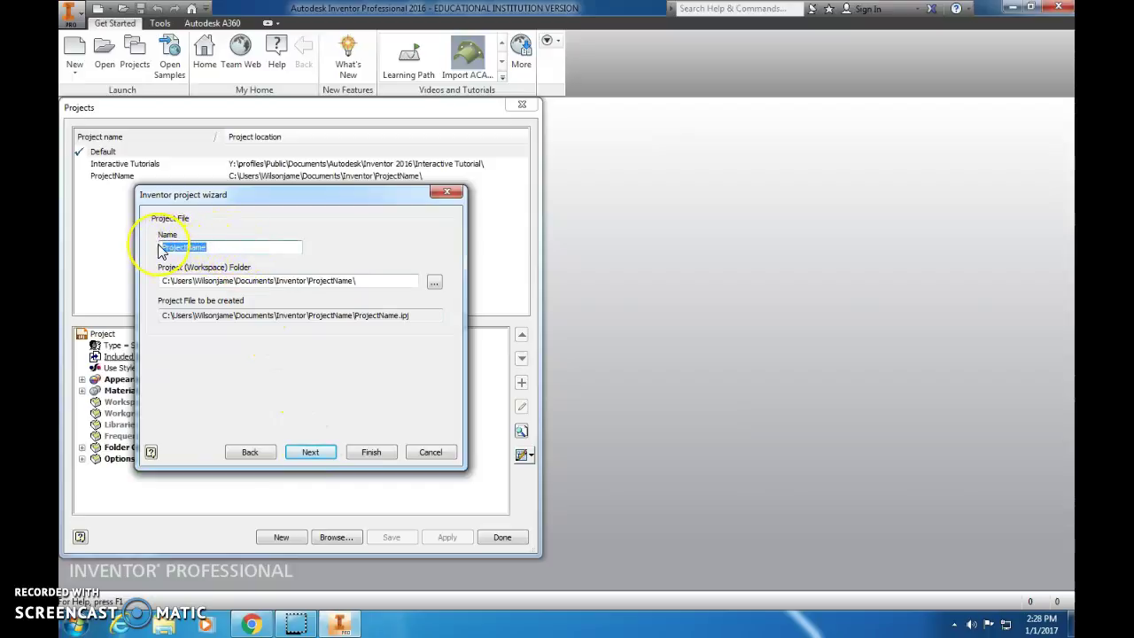
type("Lastname")
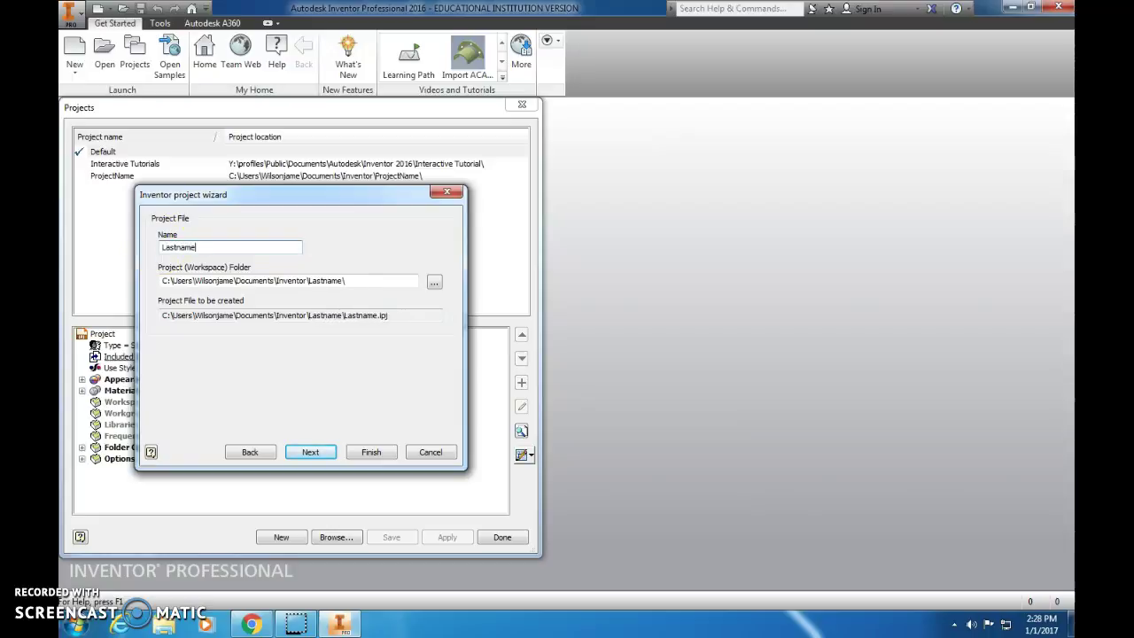
type("Firstname")
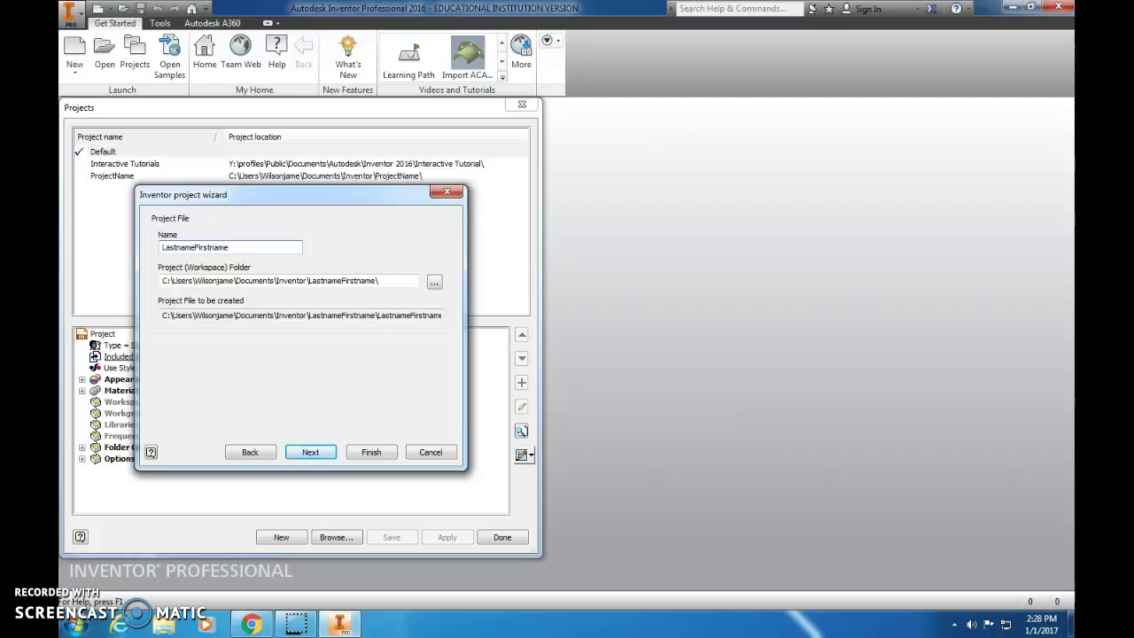
type("\"")
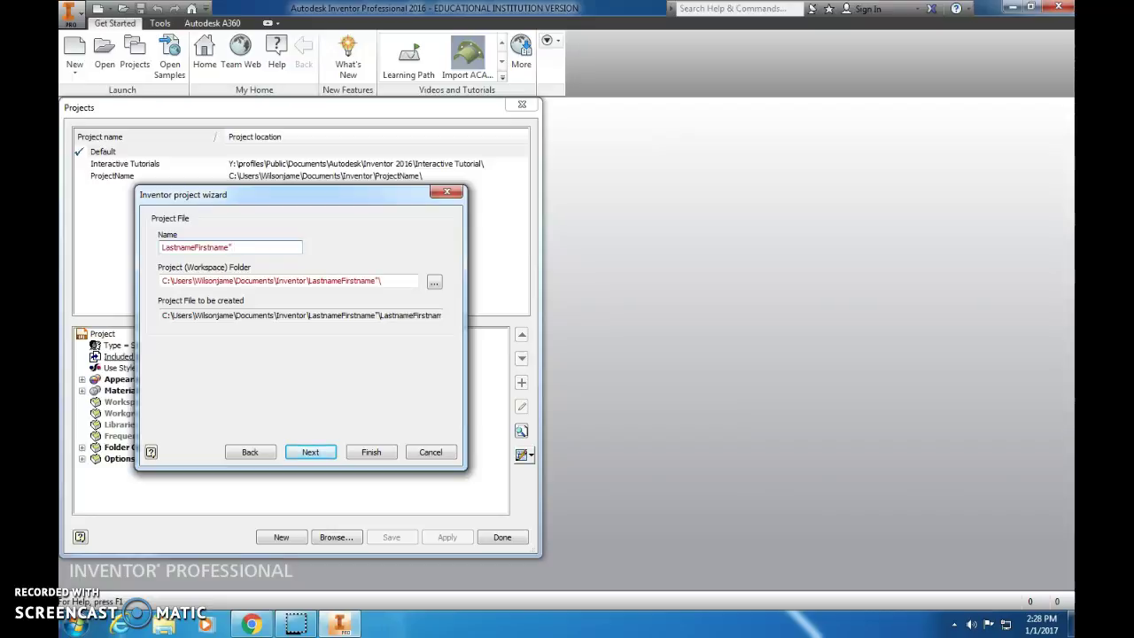
type("per\"")
key("BackSpace")
key("BackSpace")
key("BackSpace")
key("BackSpace")
key("BackSpace")
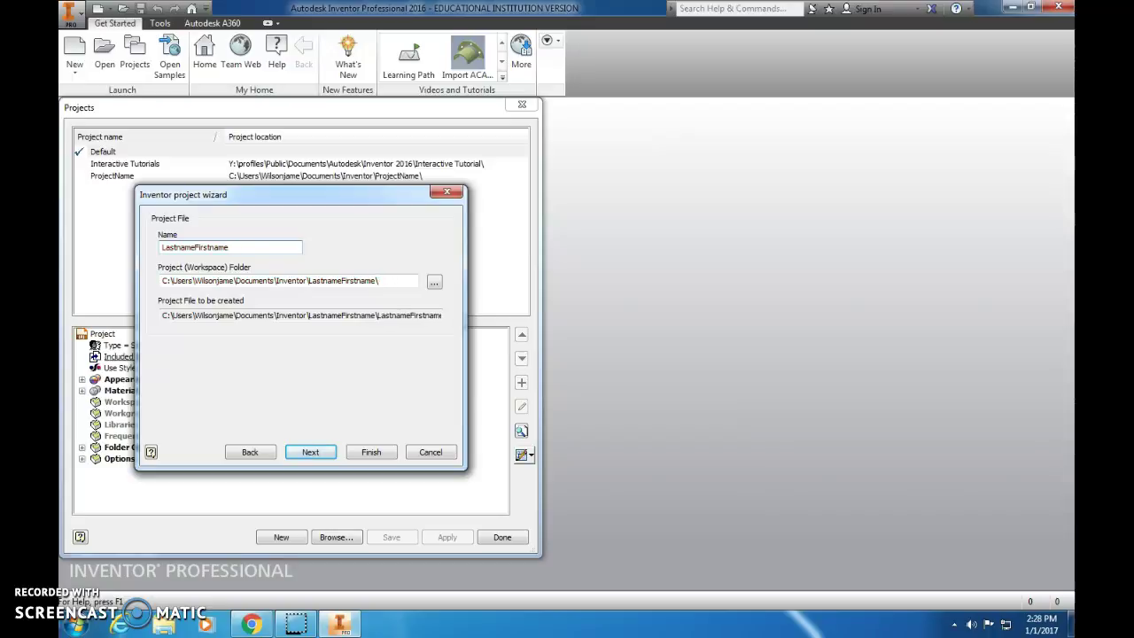
type("6")
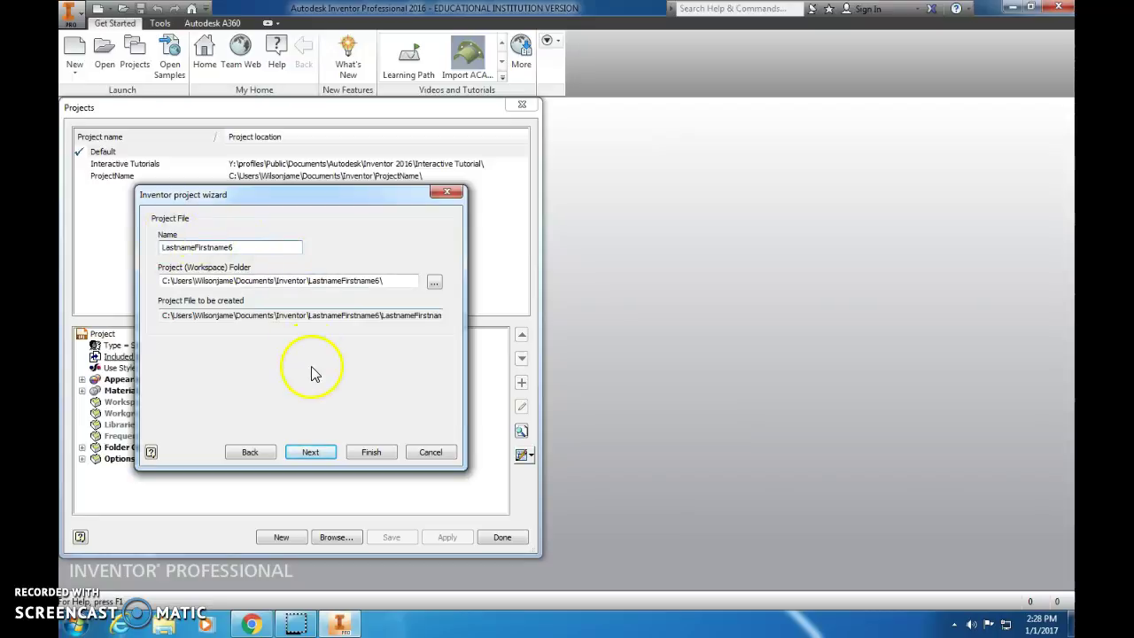
Set the project workspace to a new folder named LastnameFirstName6 on the ThawSpace0 (Y:) drive
left_click(434, 284)
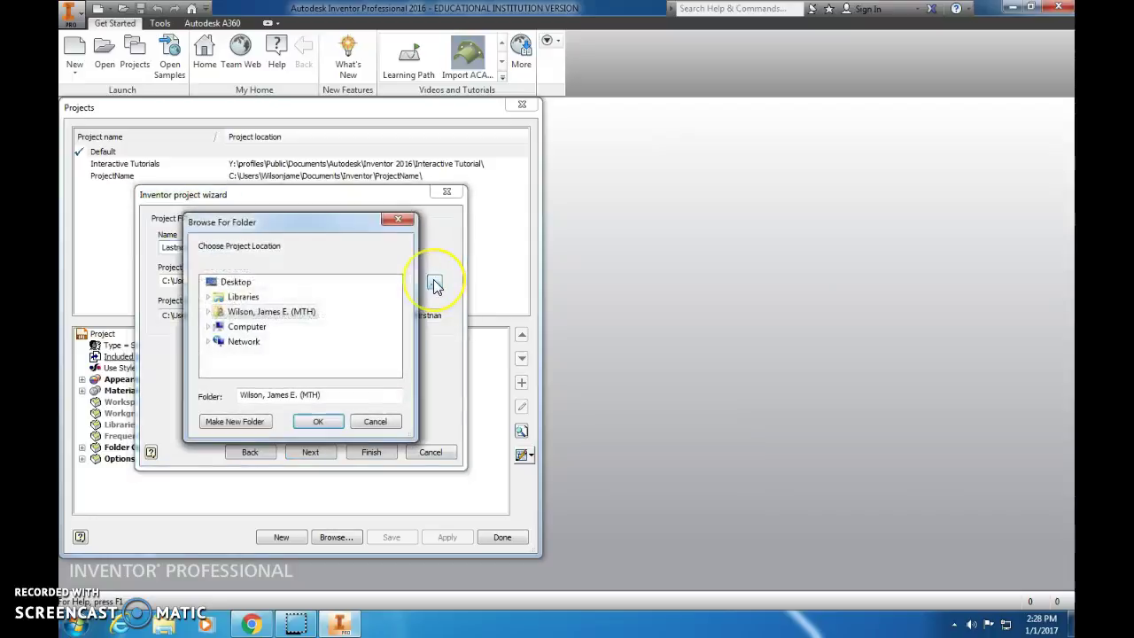
left_click(208, 327)
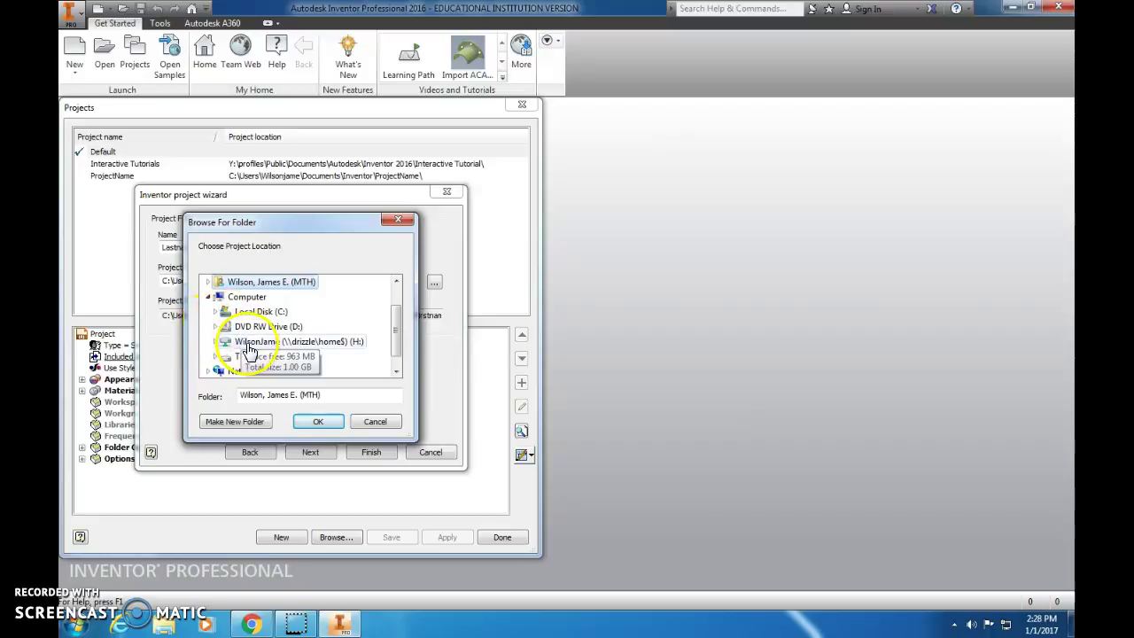
left_click(216, 357)
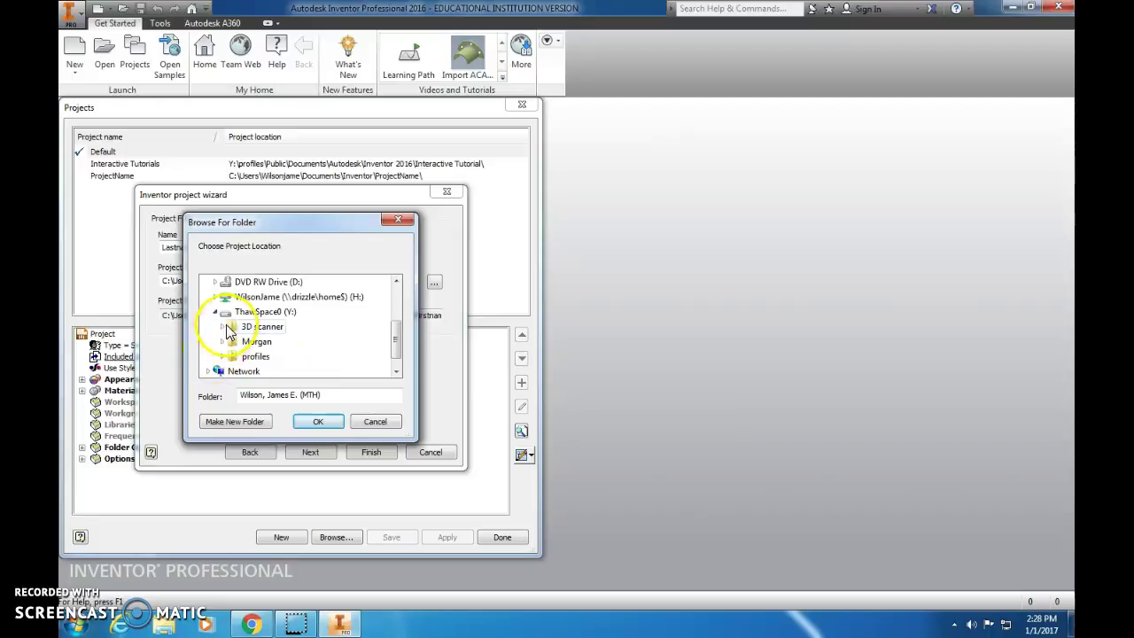
left_click(248, 313)
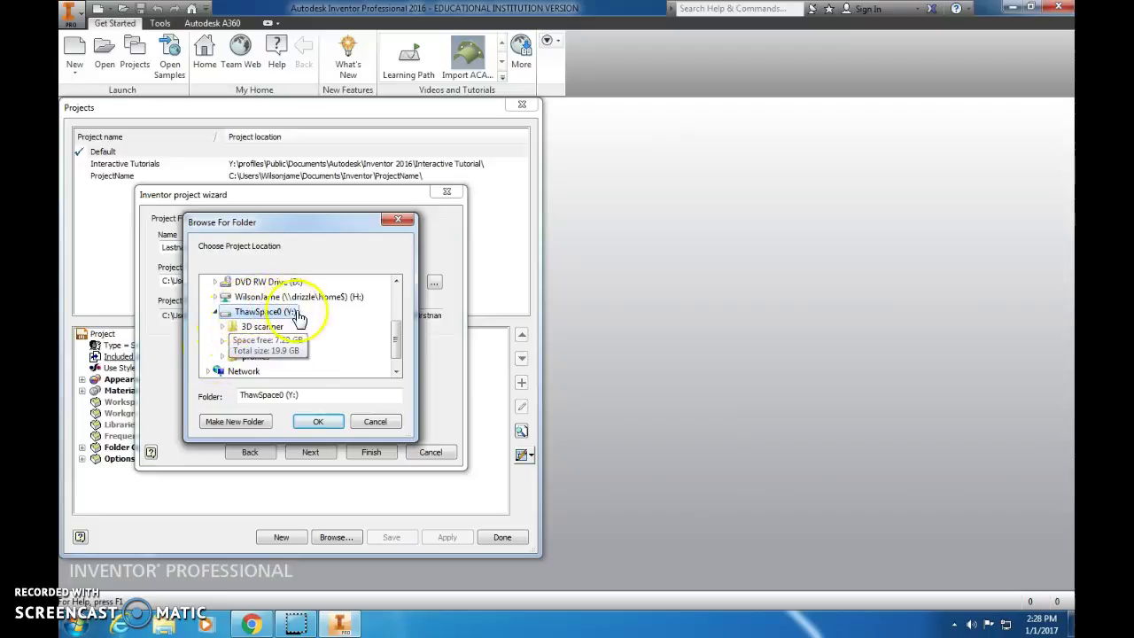
left_click(261, 422)
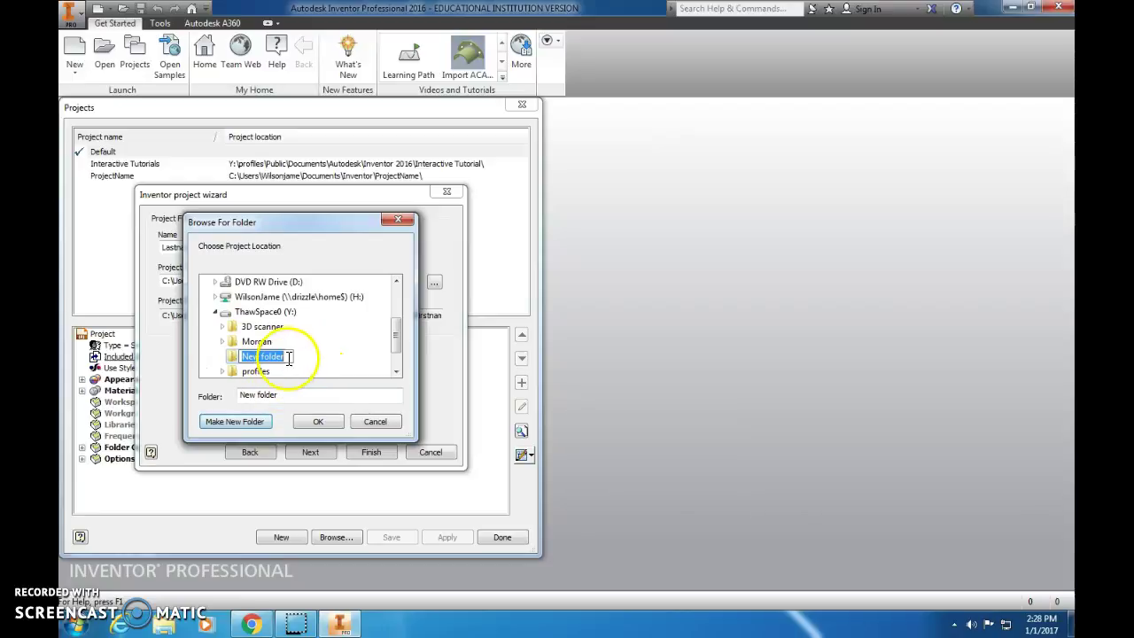
type("LastnameFir")
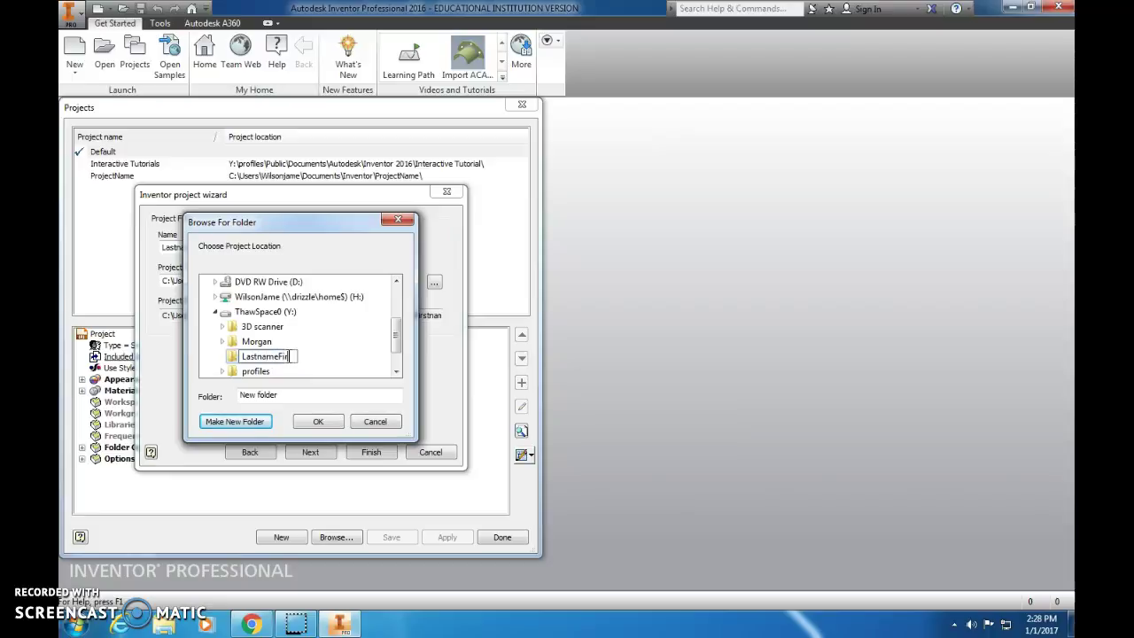
type("stName6")
left_click_drag(295, 224, 485, 199)
left_click(518, 328)
key("BackSpace")
left_click(507, 324)
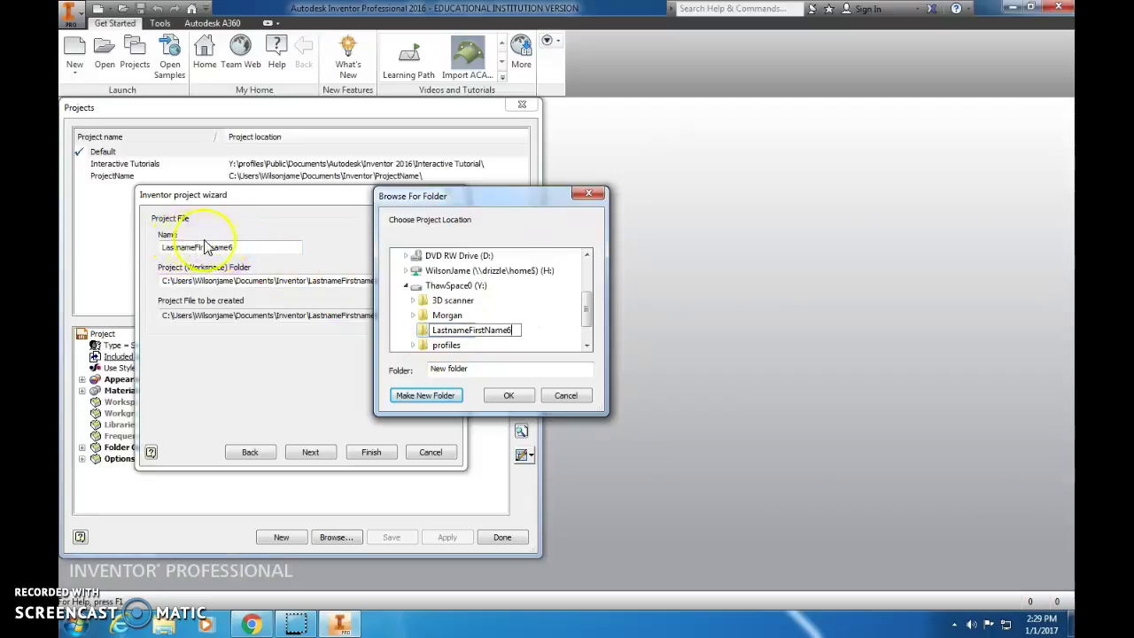
left_click(508, 393)
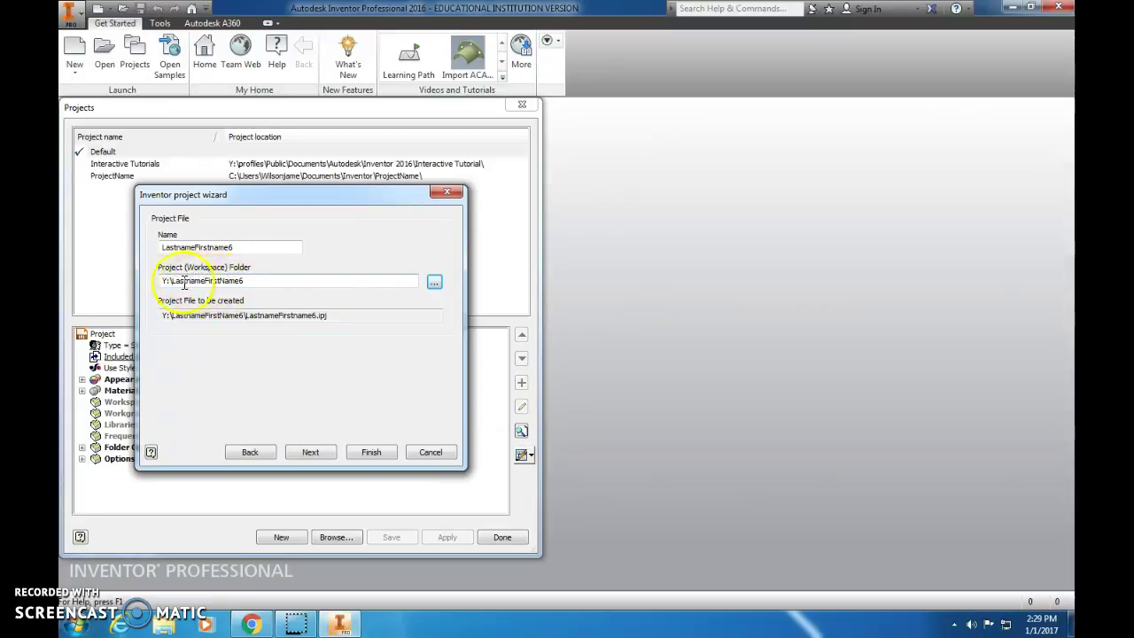
Finish creating the project and save it, accepting migration to the current release format, and close the project manager
left_click(359, 454)
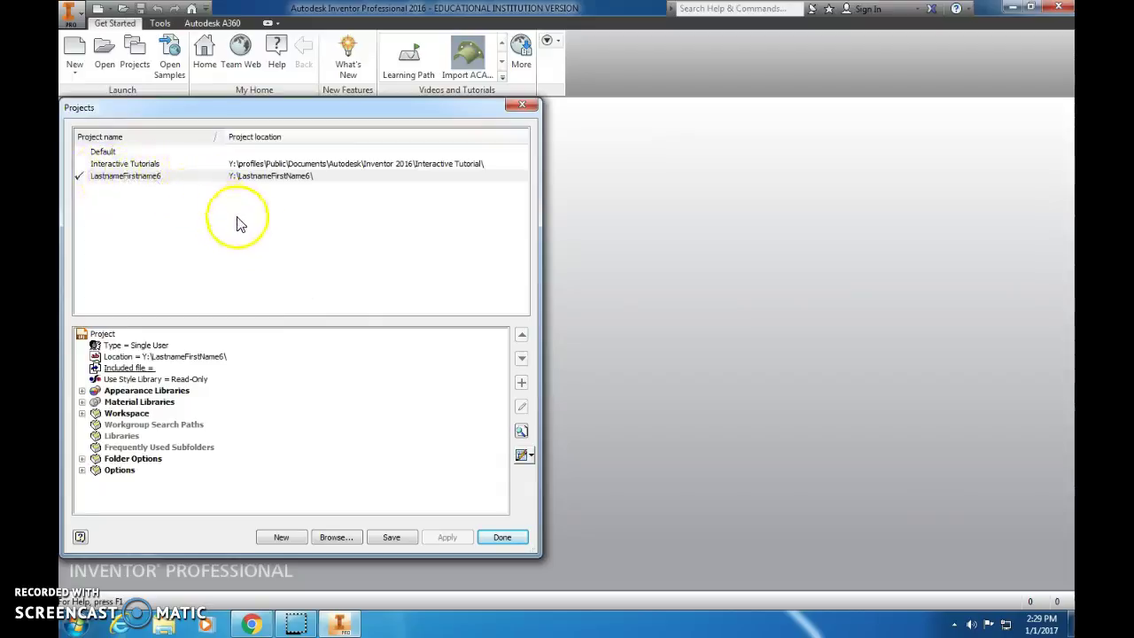
left_click(407, 541)
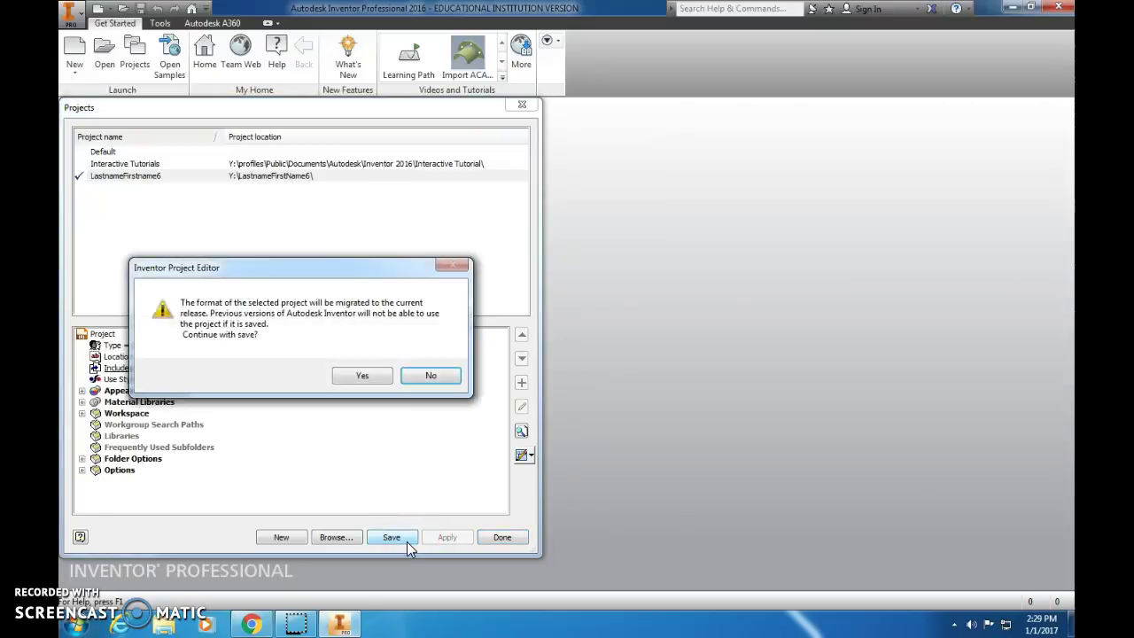
left_click(359, 375)
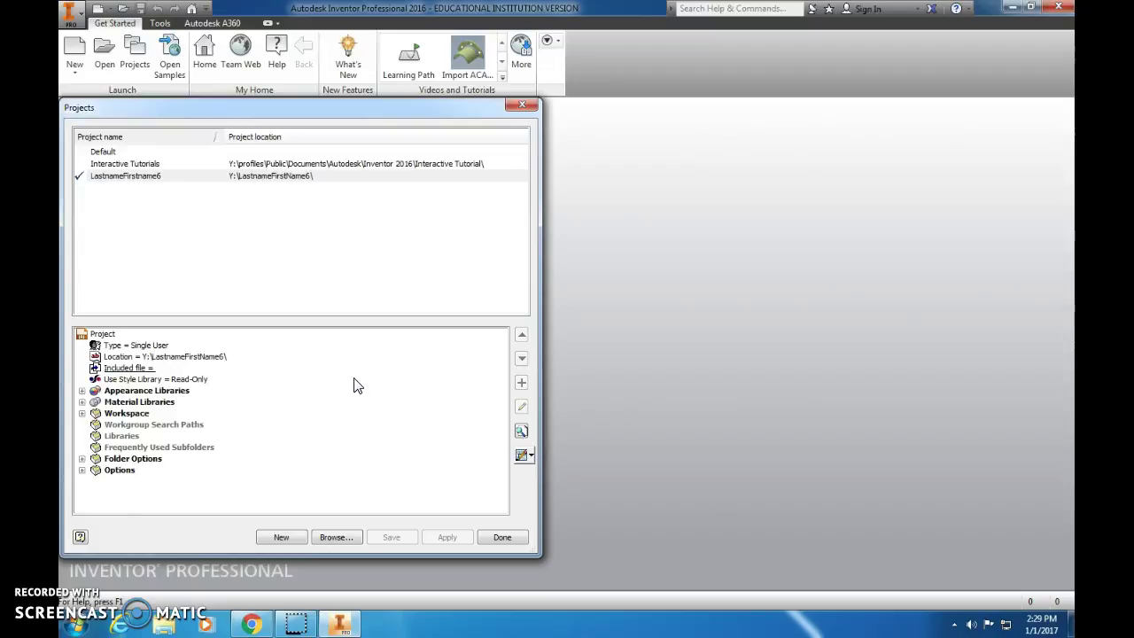
left_click(505, 538)
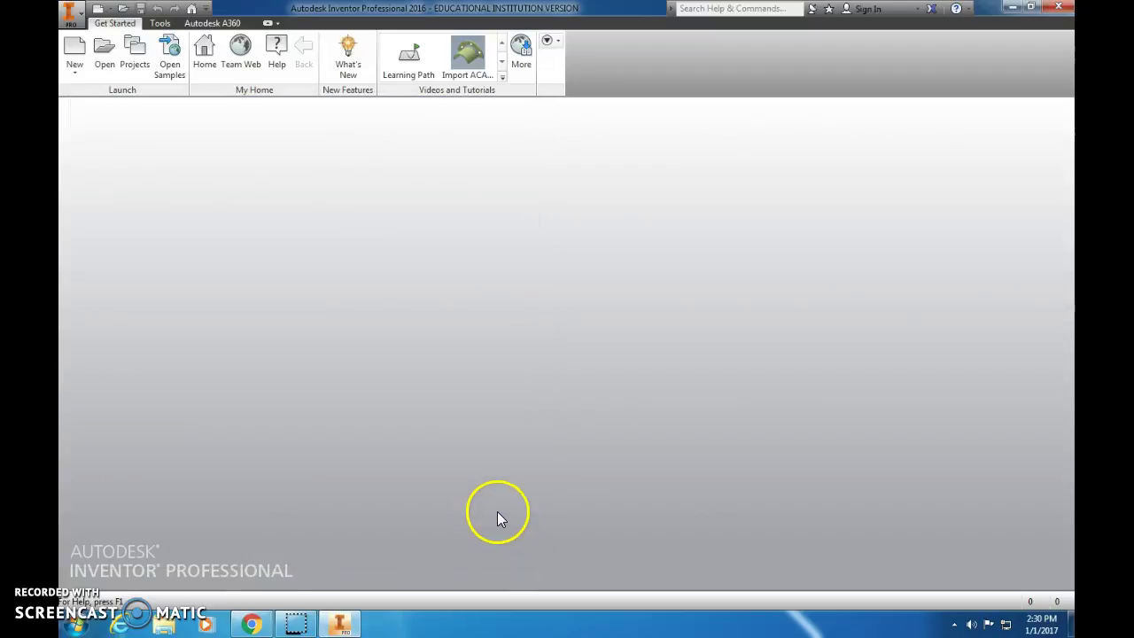
Restart Autodesk Inventor Professional 2016 and close its home page
left_click(1055, 10)
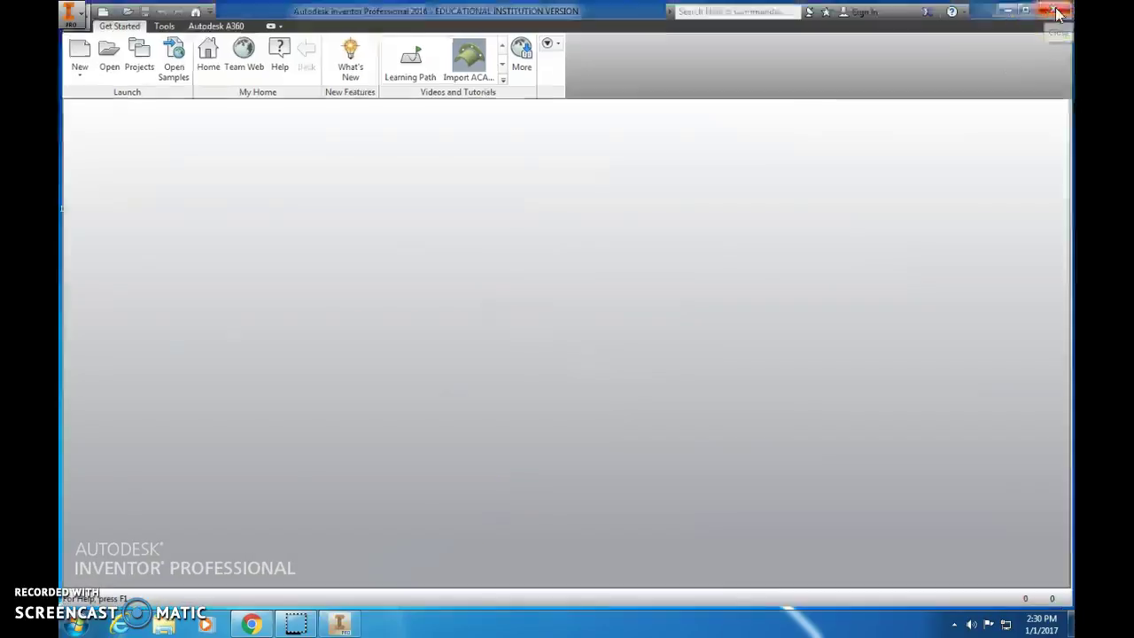
left_click(74, 629)
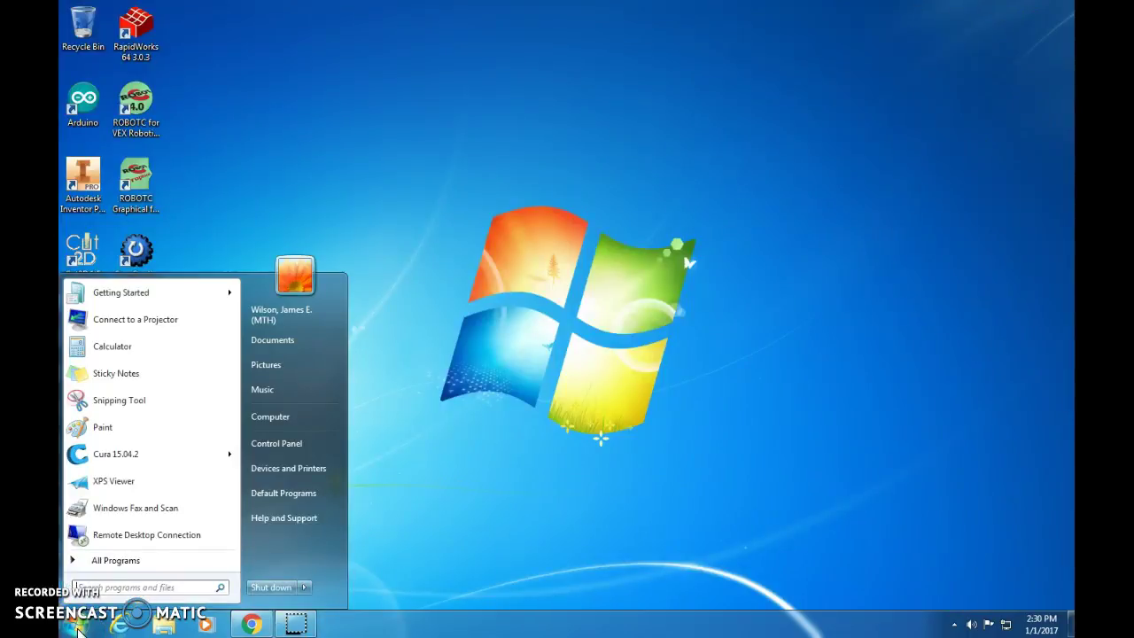
left_click(150, 566)
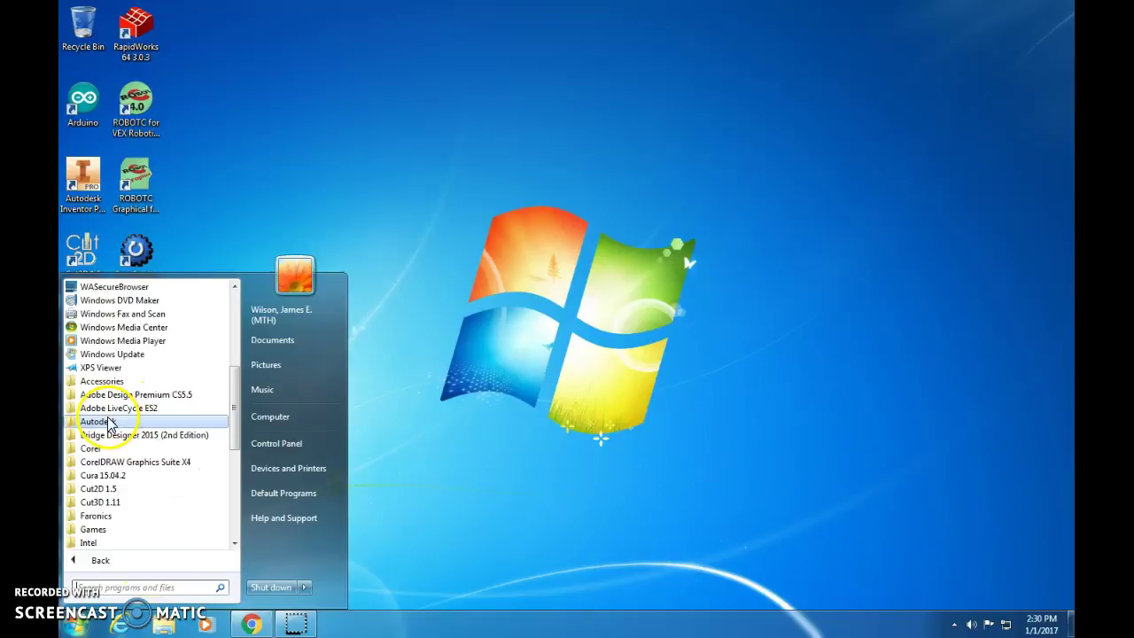
left_click(98, 422)
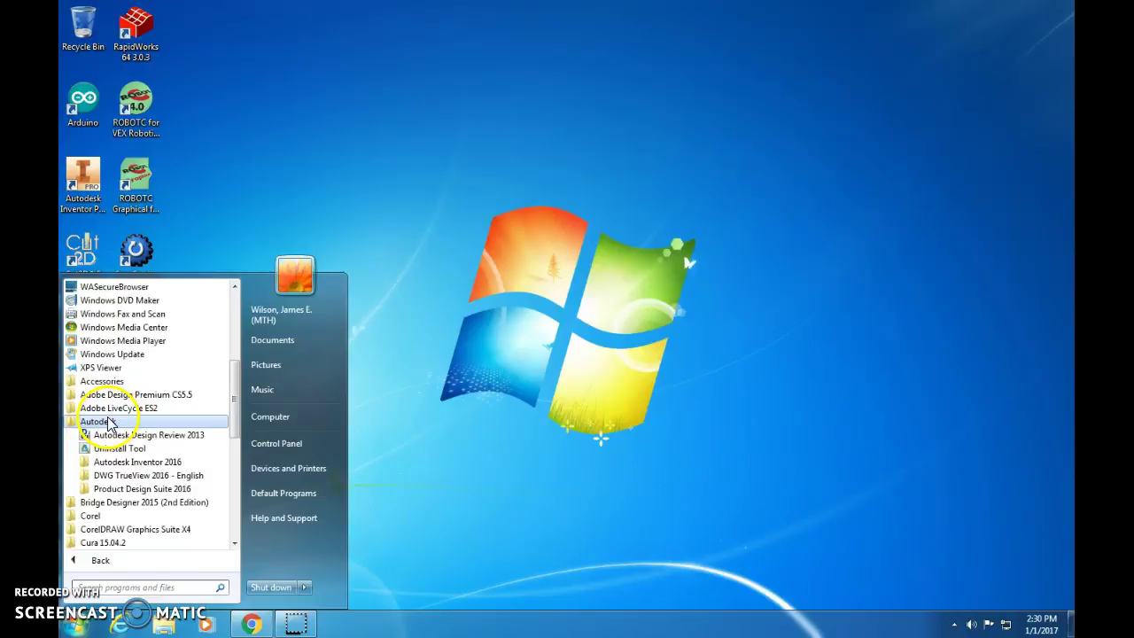
left_click(108, 464)
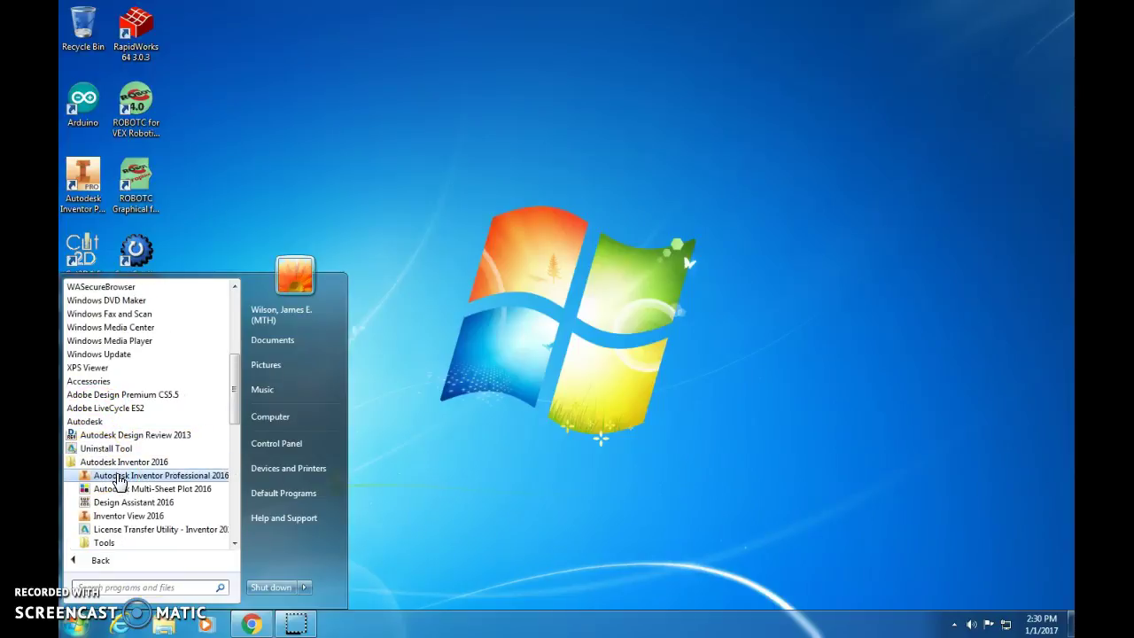
left_click(116, 475)
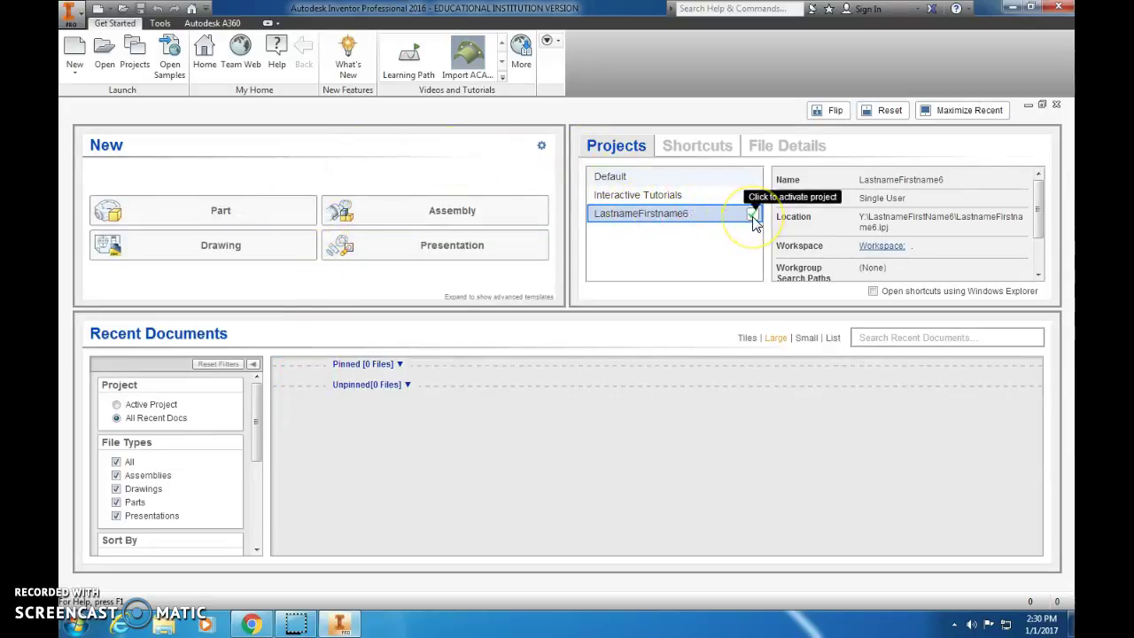
left_click(744, 250)
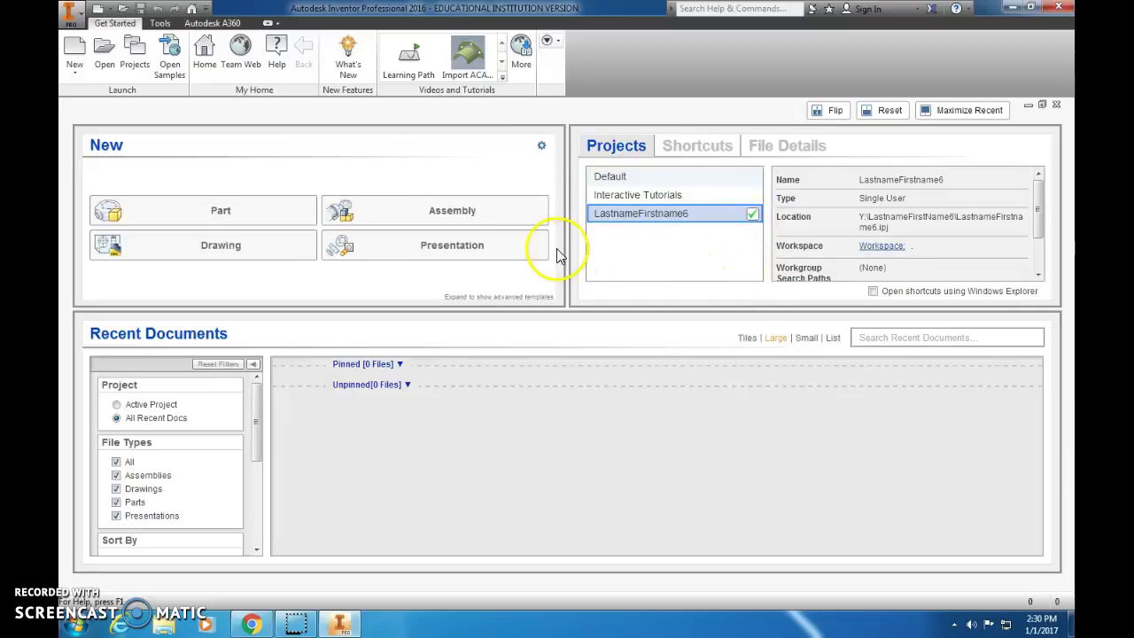
left_click(1058, 106)
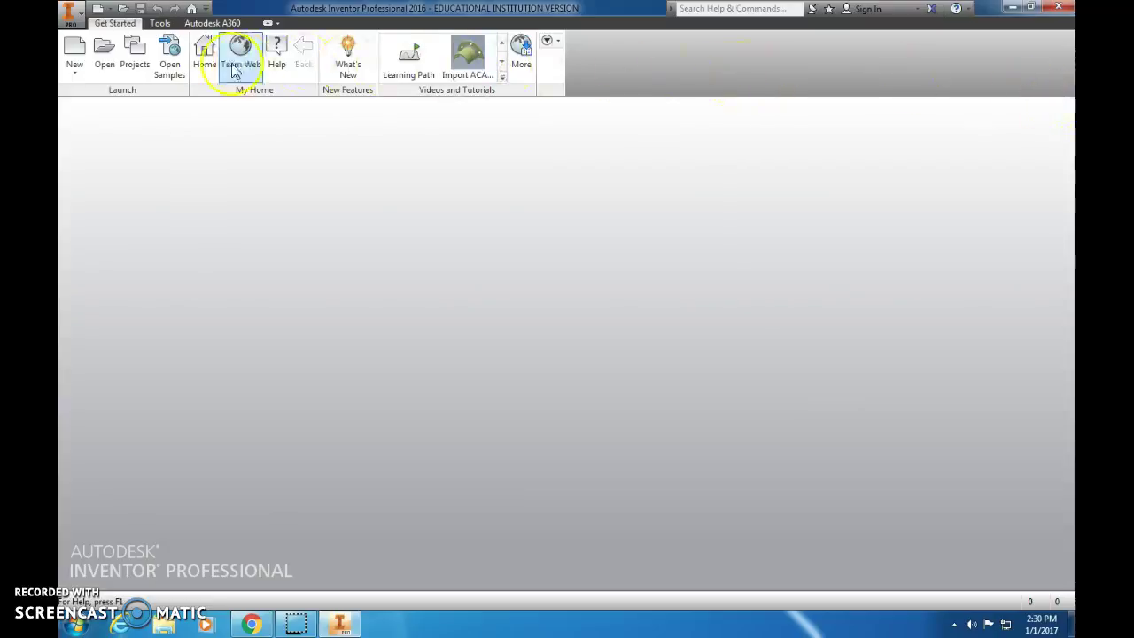
Switch the active project to Interactive Tutorials and back to LastnameFirstname6 in the project manager
left_click(133, 55)
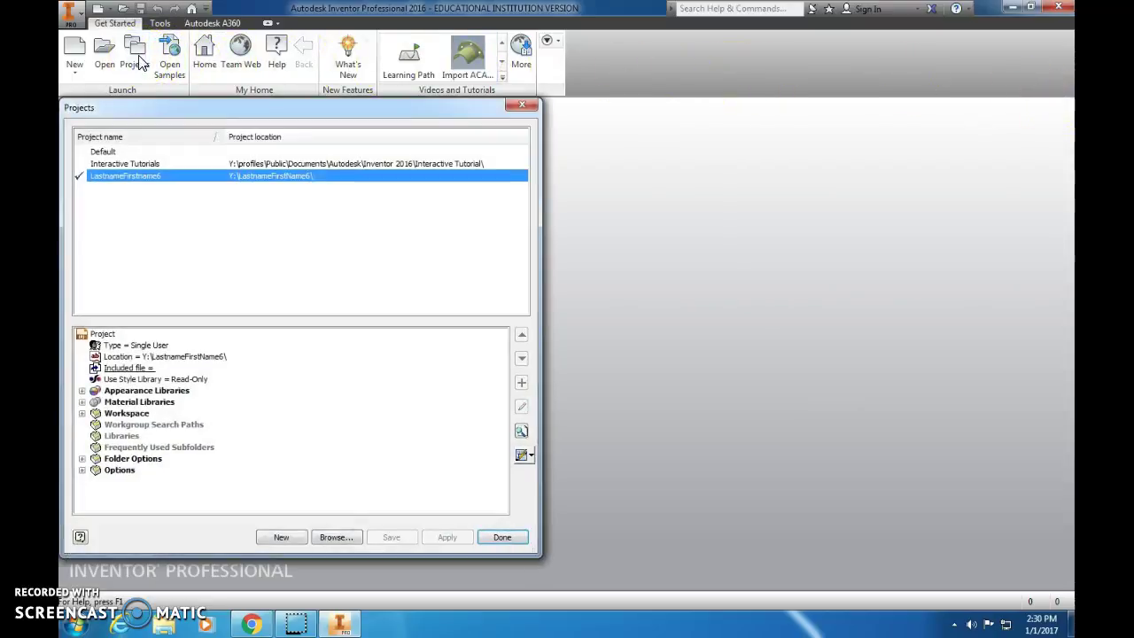
double_click(120, 164)
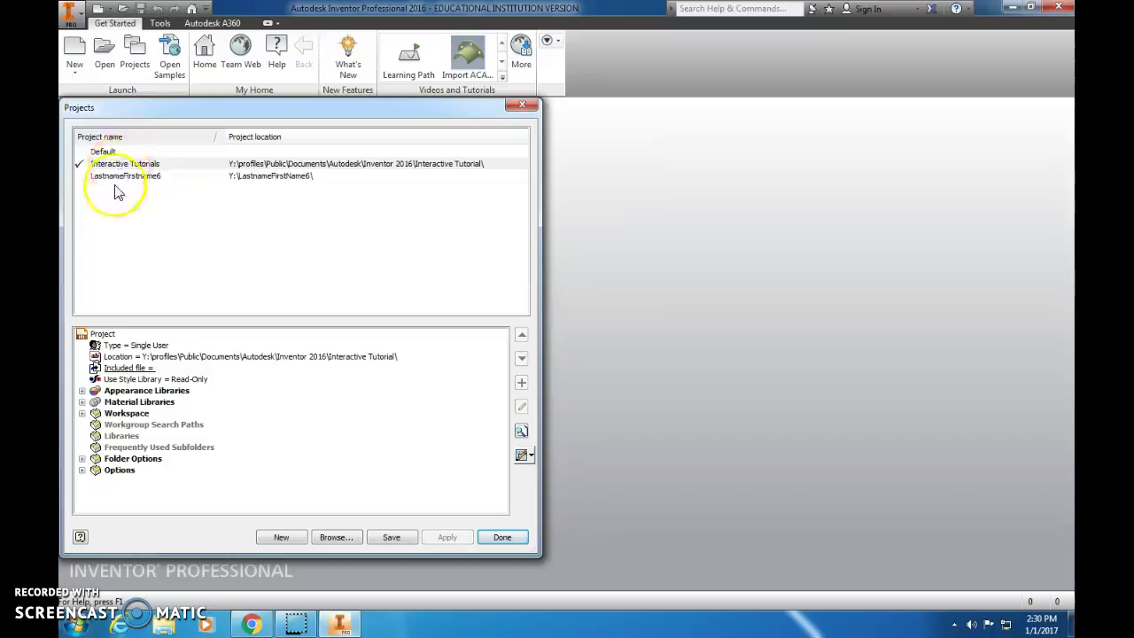
double_click(117, 177)
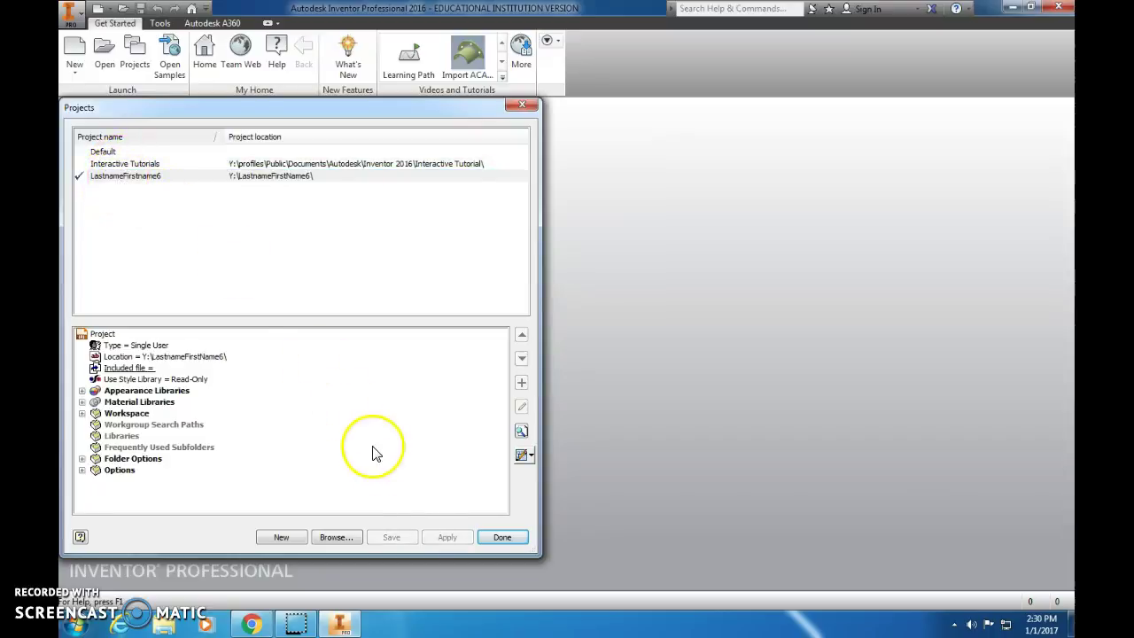
left_click(502, 538)
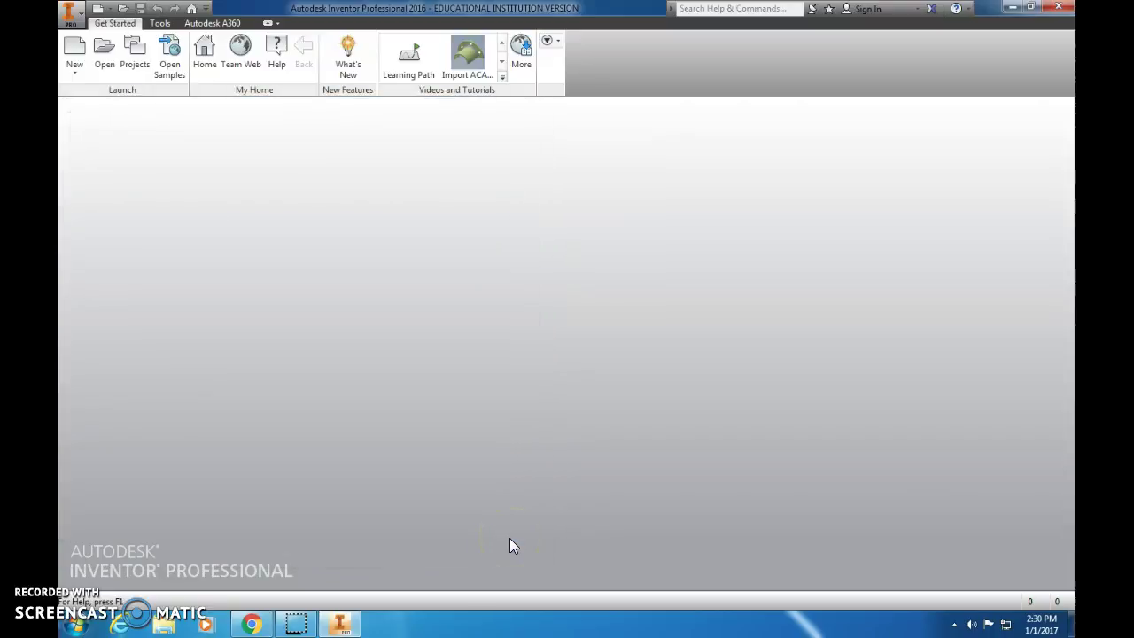